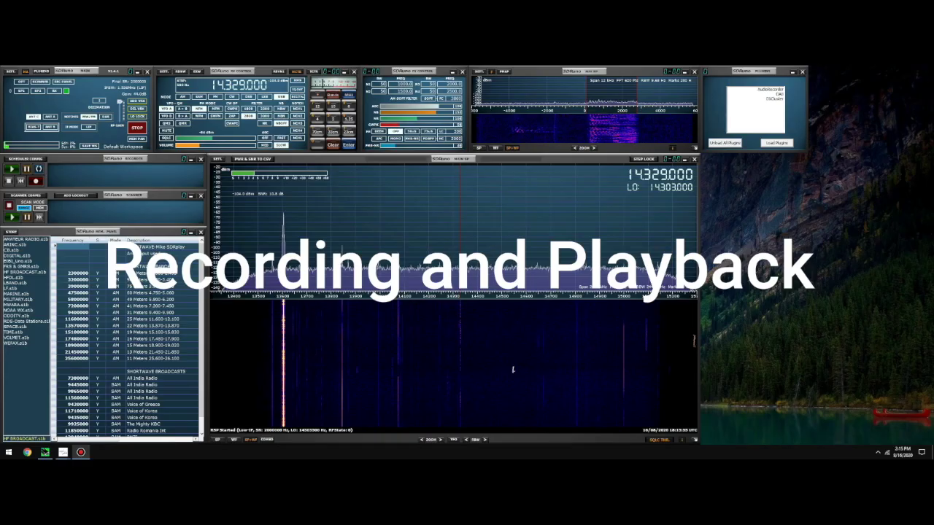
- Load the AudioRecorder plugin and create a new desktop folder named 'Recording'
click(772, 91)
click(775, 142)
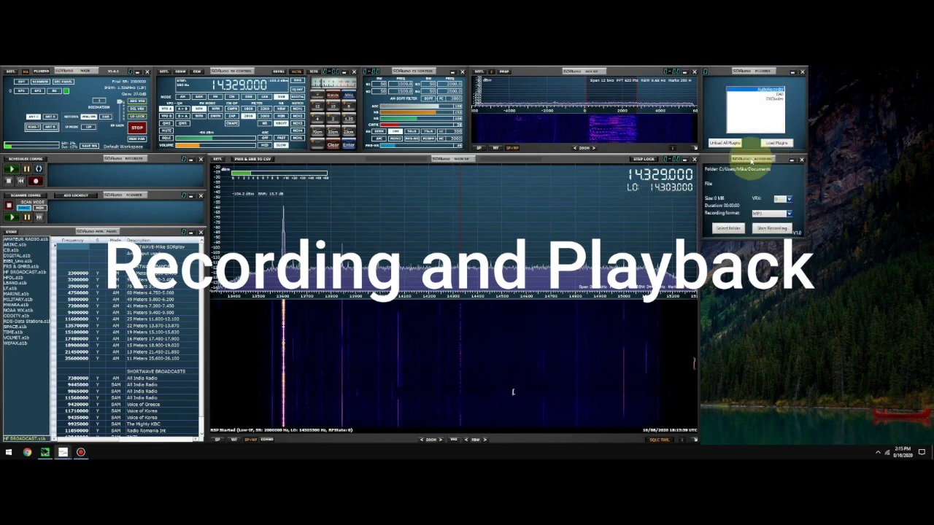
right_click(738, 260)
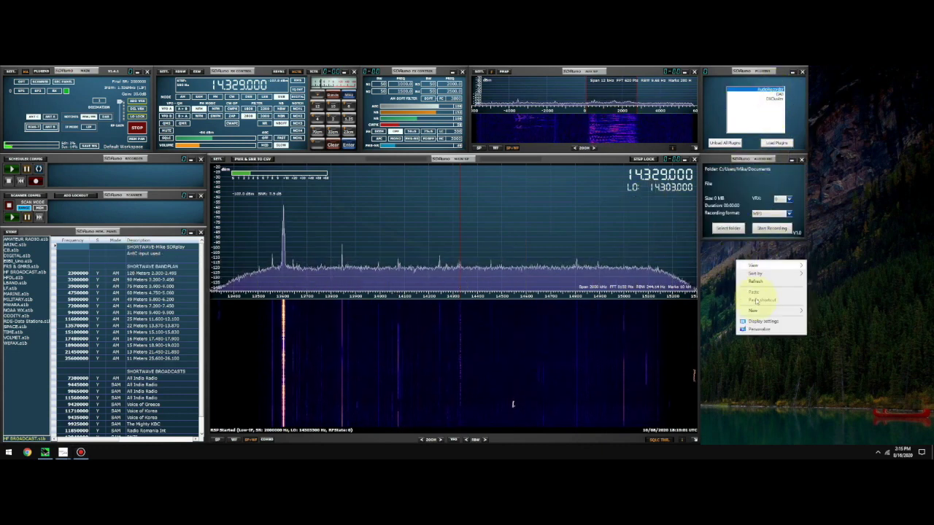
click(821, 312)
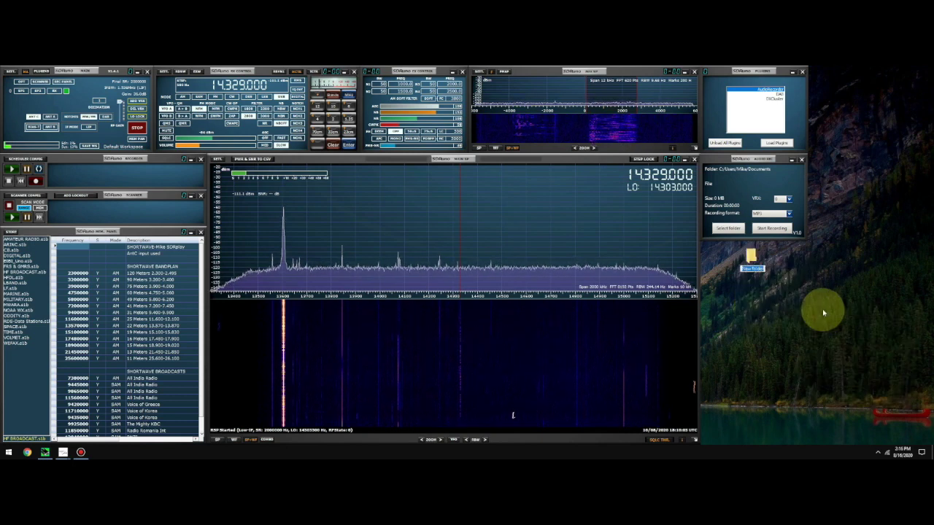
text(Recording)
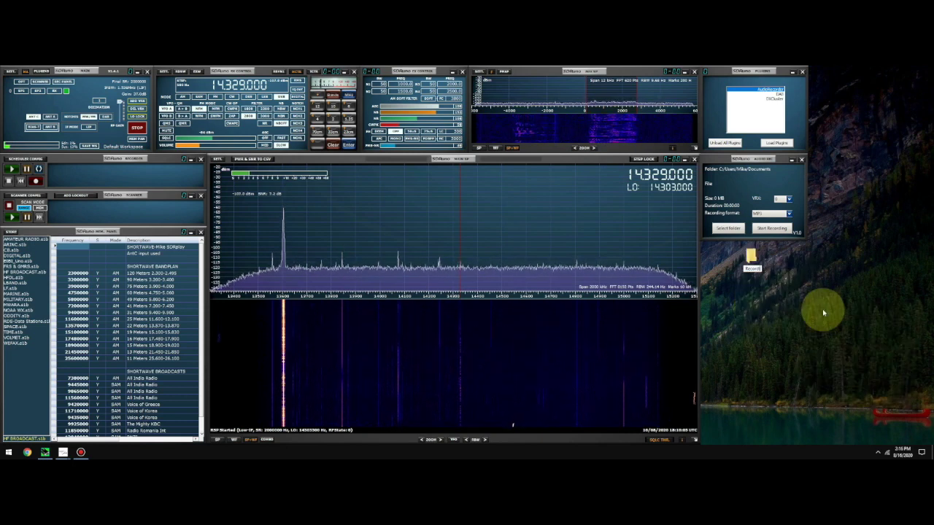
key(Return)
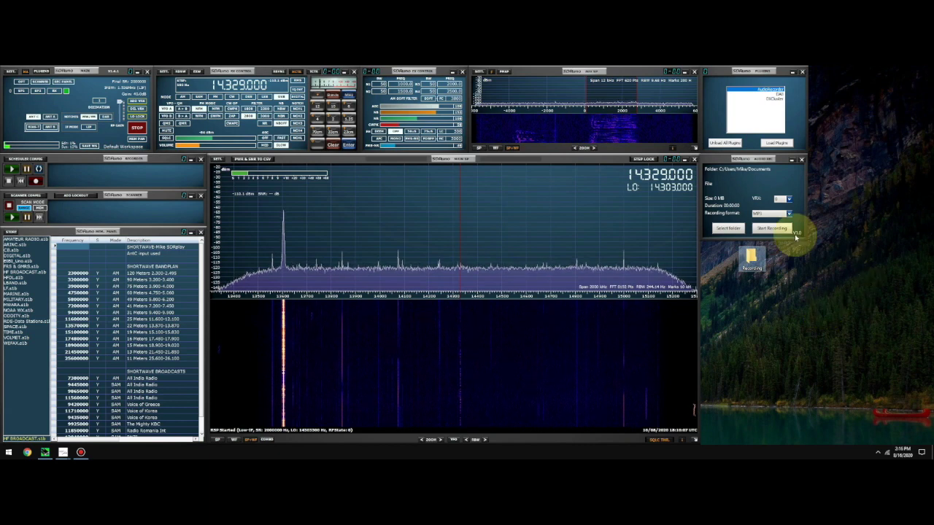
- Set the recorder's save folder to Desktop\Recording, keeping MP3 as the recording format
click(728, 229)
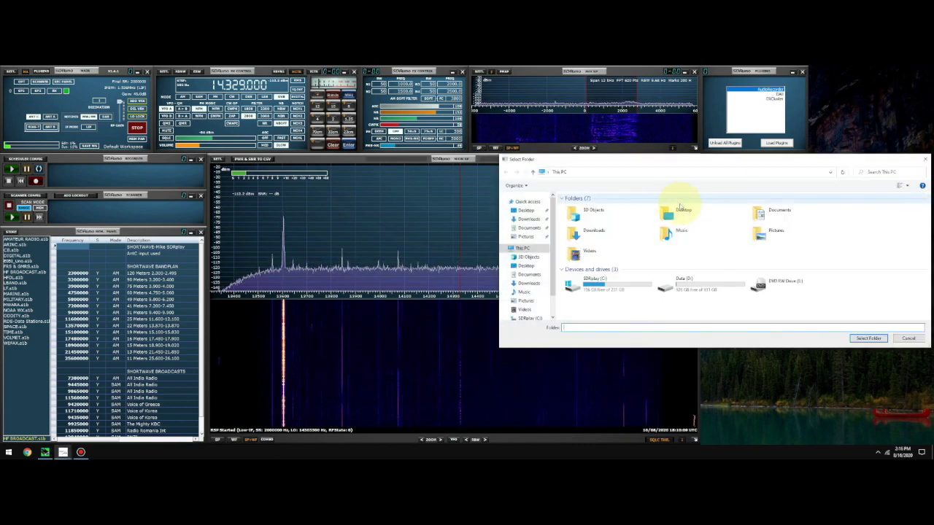
click(525, 210)
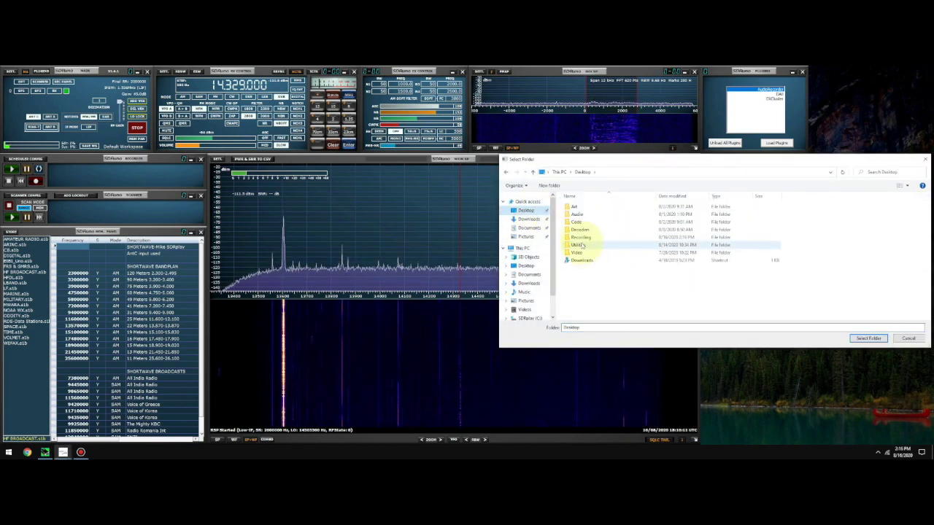
double_click(581, 237)
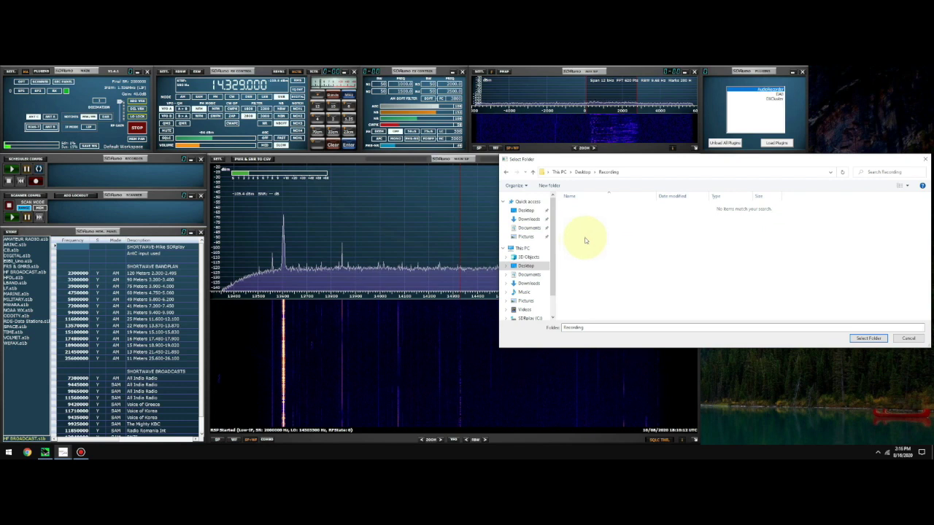
click(869, 338)
click(757, 213)
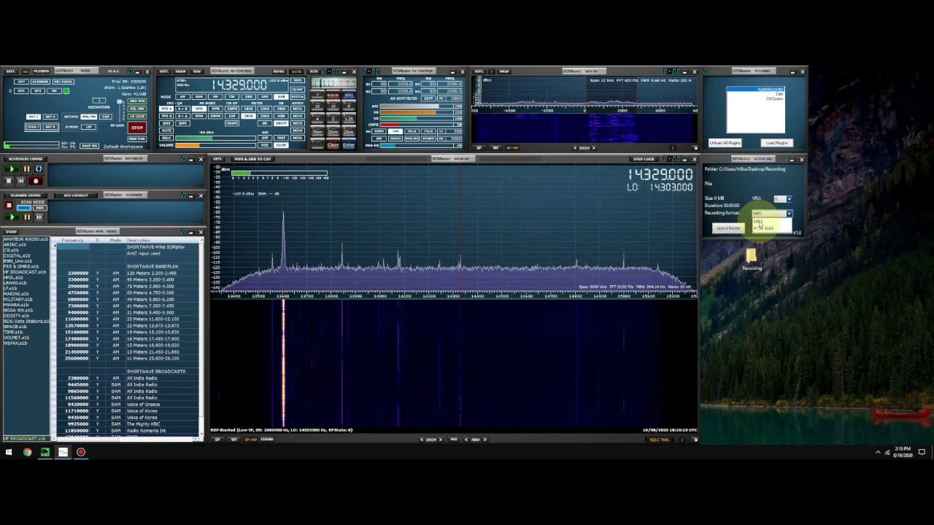
click(762, 222)
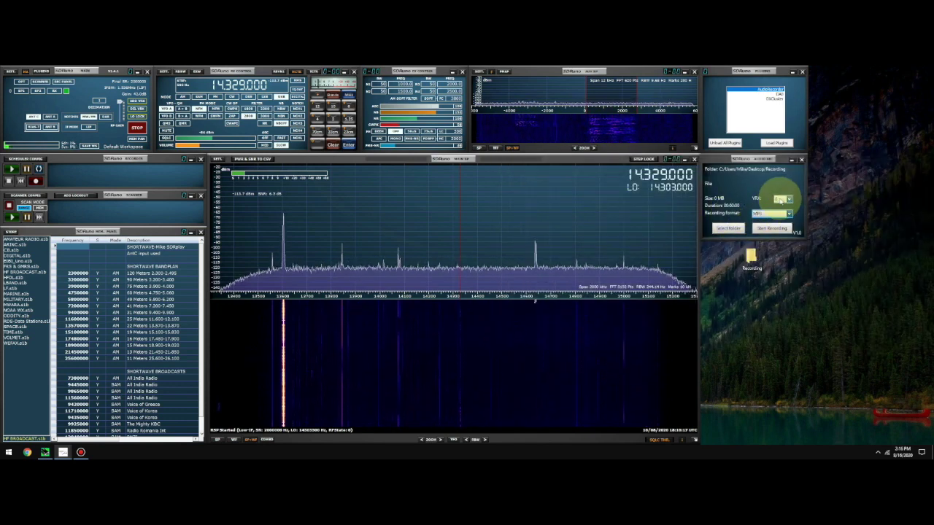
- Record about 16 seconds of the 14.329 MHz signal, then shut down SDRuno
click(765, 234)
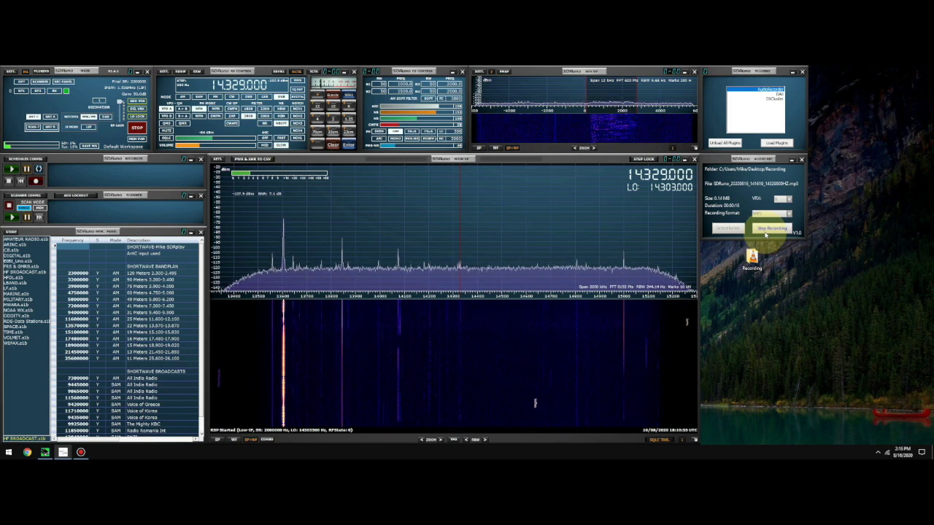
click(765, 230)
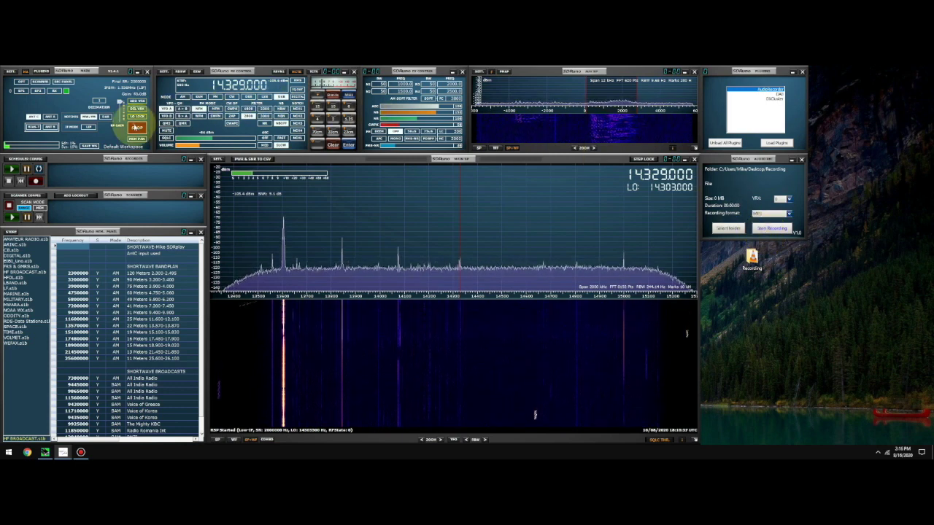
click(137, 128)
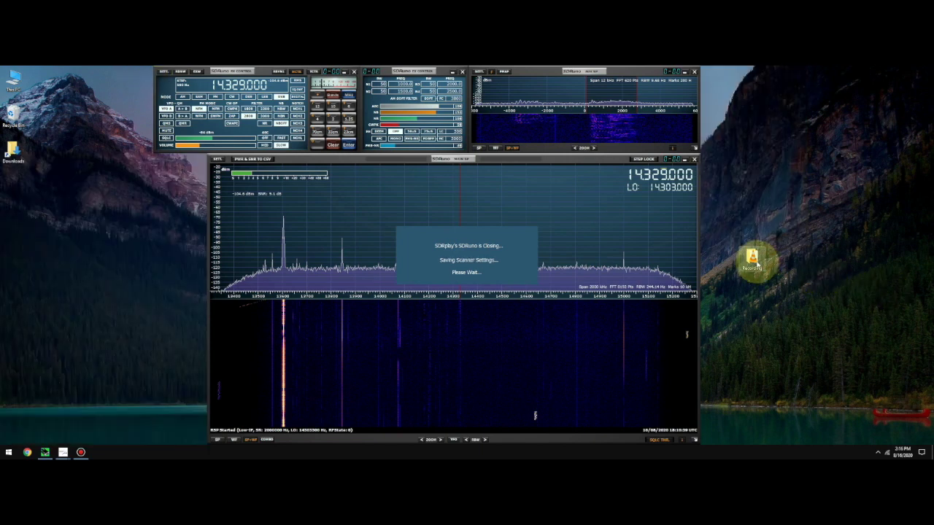
- Open the desktop Recording folder and play the new SDRuno MP3 in VLC
double_click(752, 259)
mouse_move(631, 131)
mouse_down()
mouse_move(494, 136)
mouse_move(400, 119)
mouse_up()
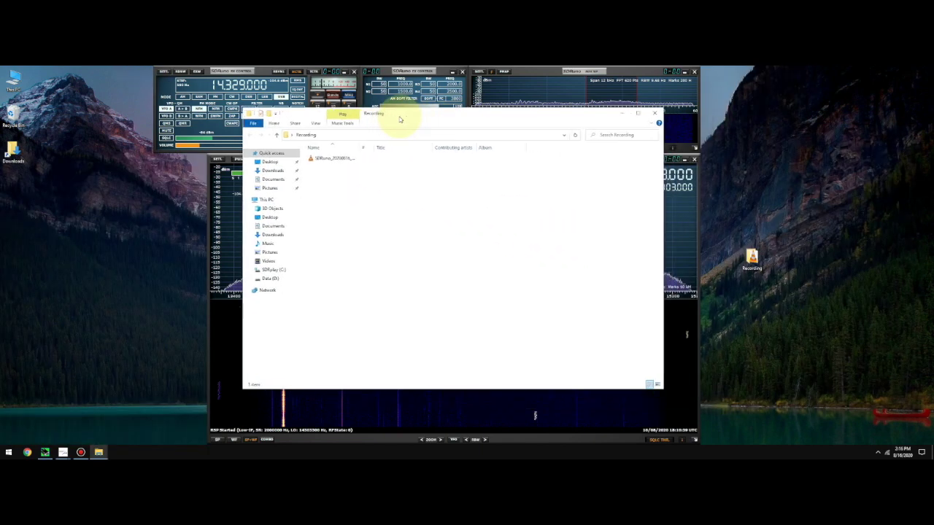
click(321, 159)
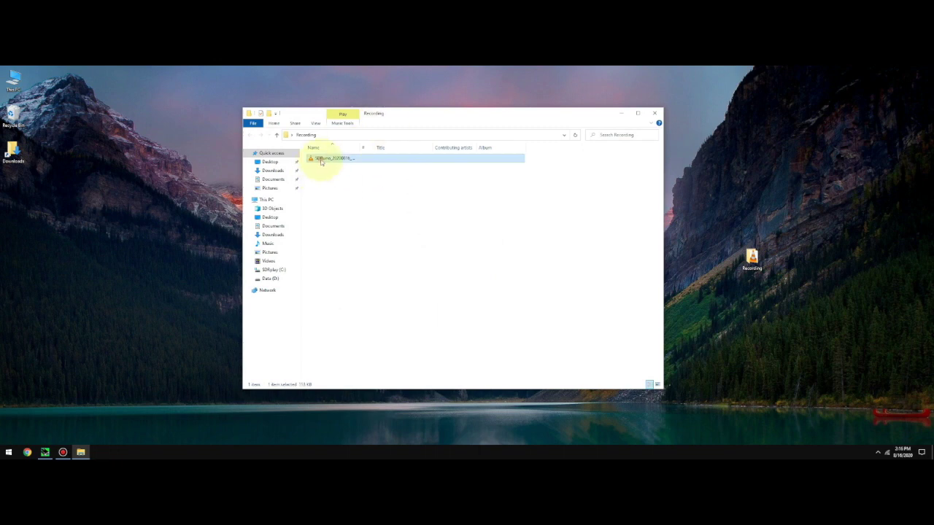
double_click(321, 159)
- Move the VLC window toward the screen centre while the recording plays
drag(136, 127, 621, 170)
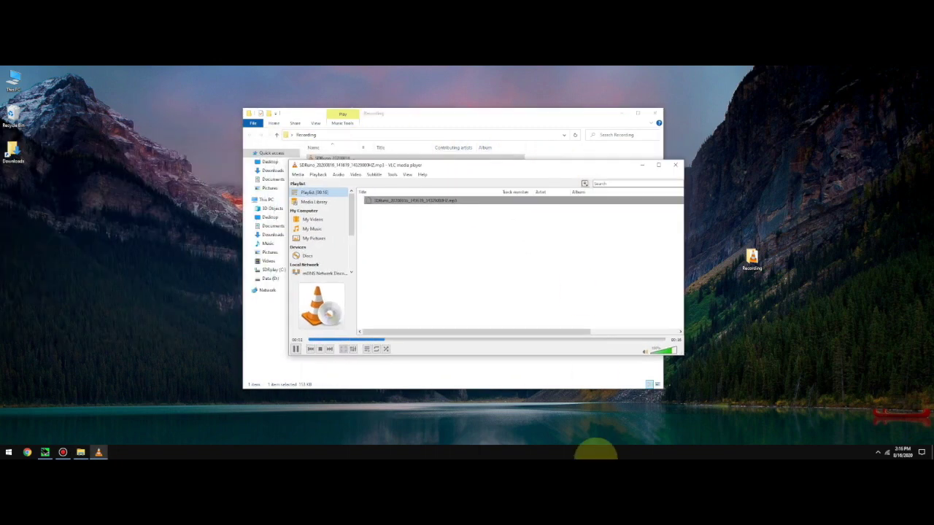